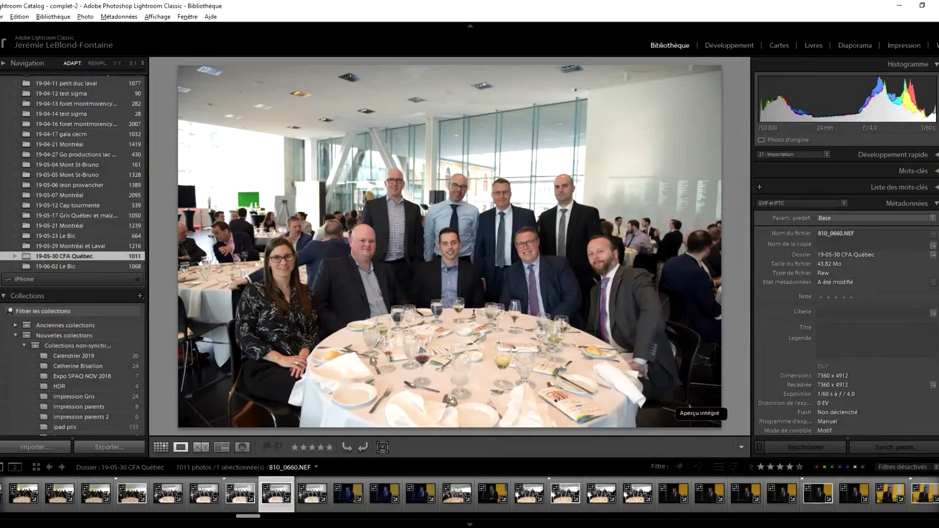
Compare the table group photos one by one and flag 810_0663.NEF as a pick.
{"action": "key", "text": "Right"}
{"action": "key", "text": "Right"}
{"action": "key", "text": "Right"}
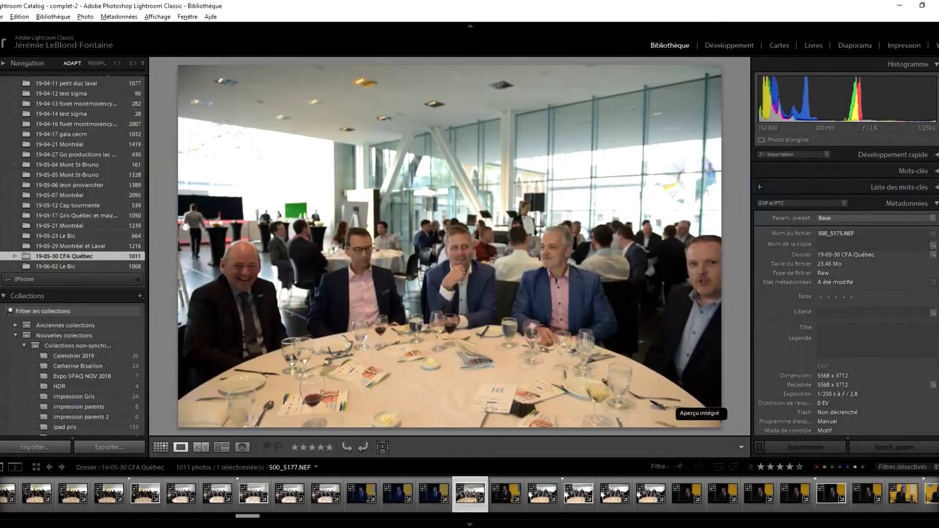
{"action": "key", "text": "Right"}
{"action": "key", "text": "Right"}
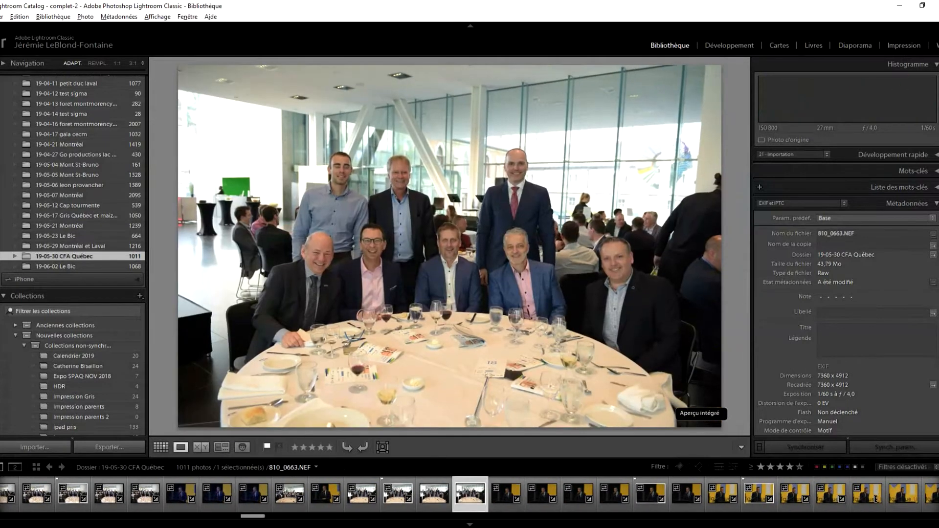
{"action": "key", "text": "Right"}
{"action": "key", "text": "Right"}
{"action": "key", "text": "Right"}
{"action": "key", "text": "Right"}
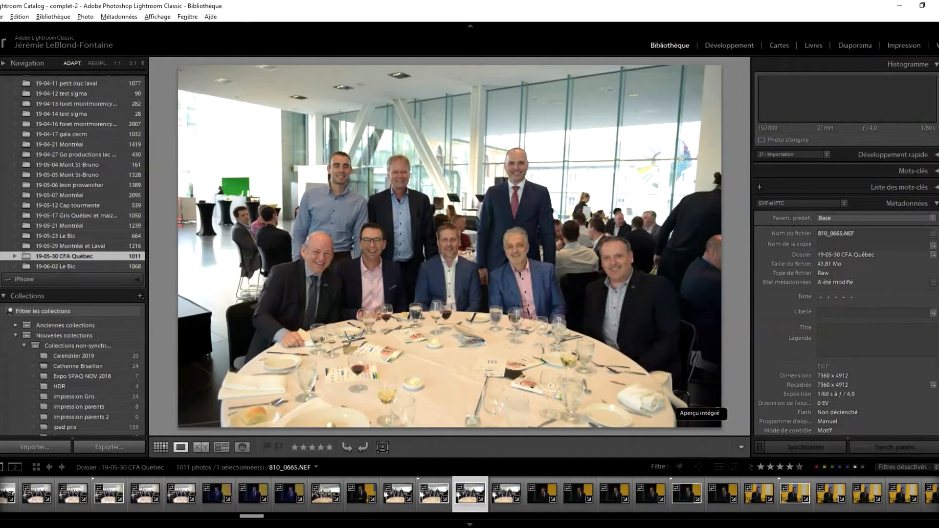
{"action": "key", "text": "Left"}
{"action": "key", "text": "Left"}
{"action": "key", "text": "p"}
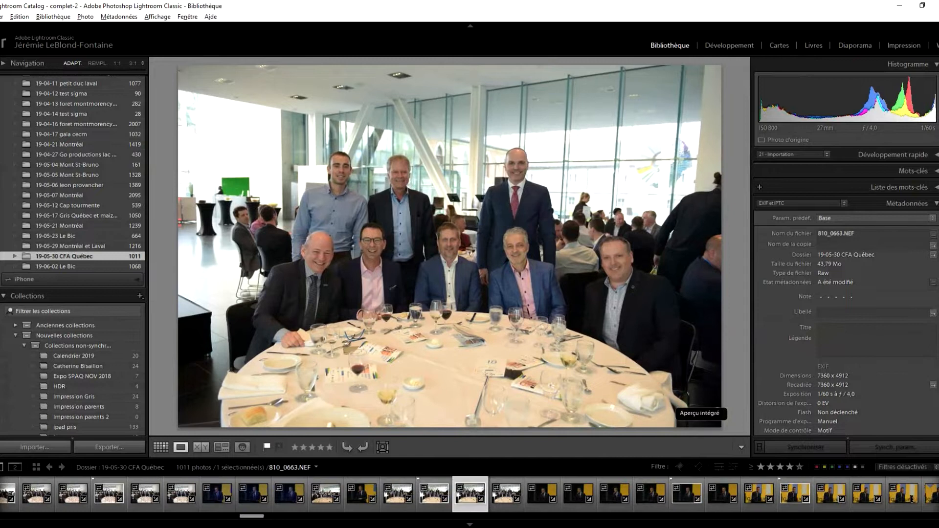
Examine how the table group photos and the speaker photos from the two cameras follow each other in the capture order.
{"action": "key", "text": "Right"}
{"action": "key", "text": "Right"}
{"action": "key", "text": "Right"}
{"action": "key", "text": "Right"}
{"action": "key", "text": "Right"}
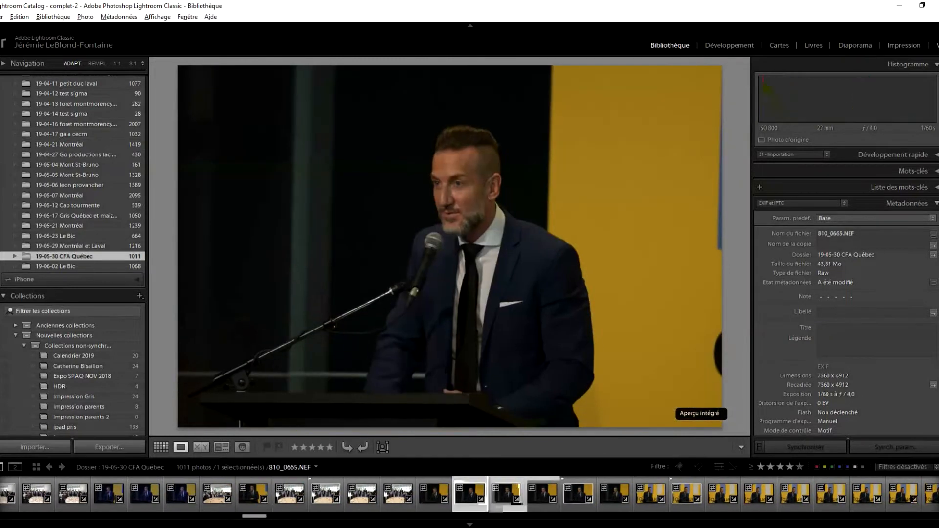
{"action": "key", "text": "Left"}
{"action": "key", "text": "Left"}
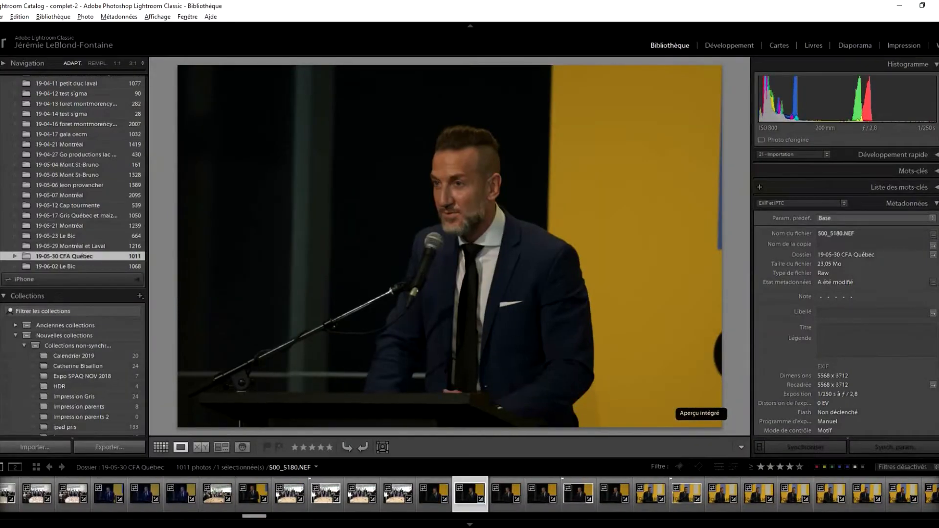
{"action": "key", "text": "Left"}
{"action": "key", "text": "Right"}
Show the folder as a grid and filter it by metadata to the NIKON D810 photos, enlarging the filter area.
{"action": "key", "text": "g"}
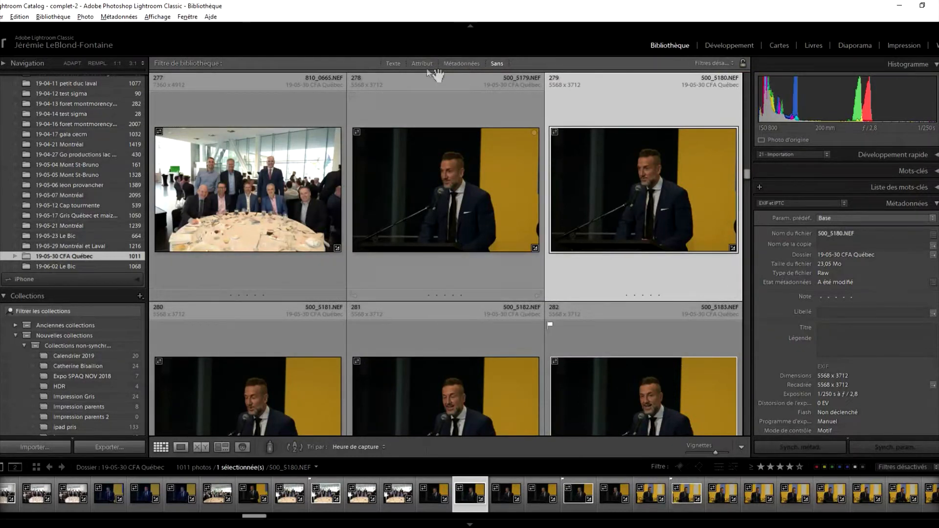
{"action": "left_click", "coordinate": [461, 64]}
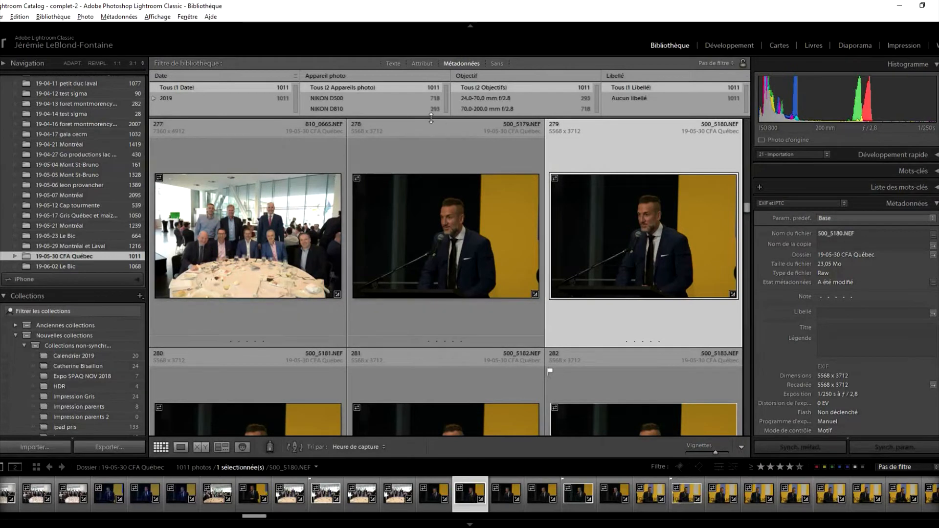
{"action": "left_click_drag", "start_coordinate": [433, 118], "coordinate": [430, 166]}
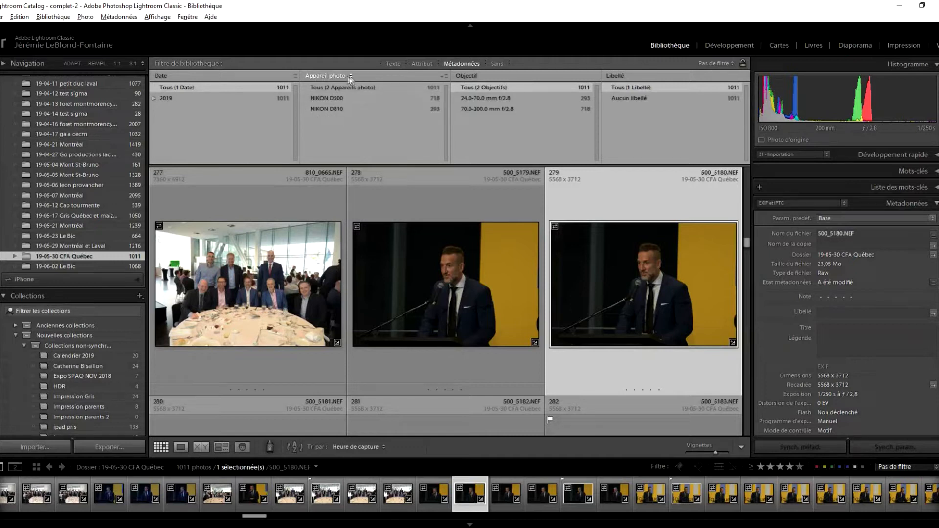
{"action": "left_click", "coordinate": [324, 109]}
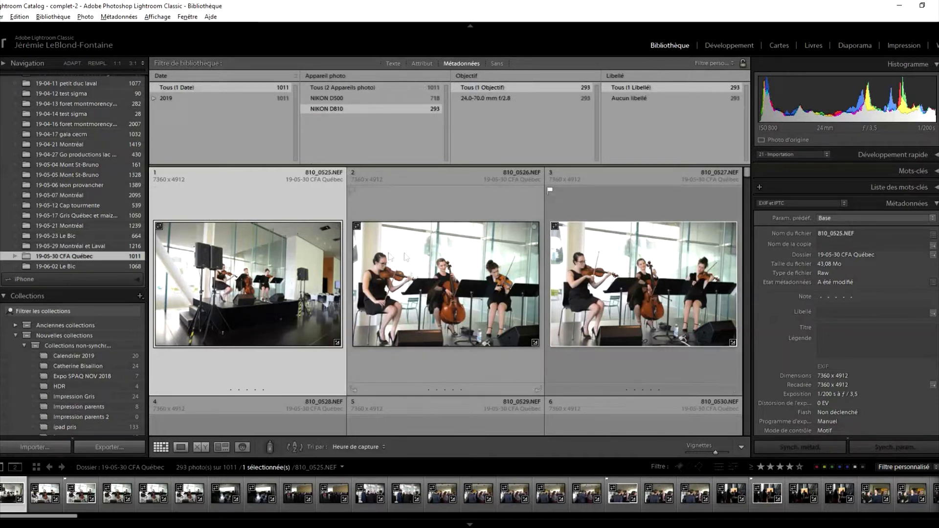
{"action": "key", "text": "ctrl+a"}
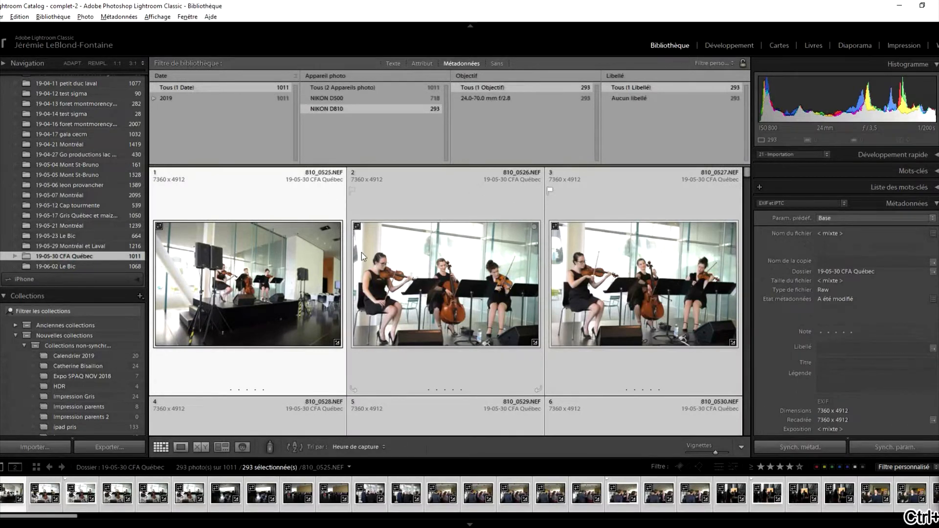
{"action": "left_click", "coordinate": [55, 17]}
{"action": "mouse_move", "coordinate": [126, 20]}
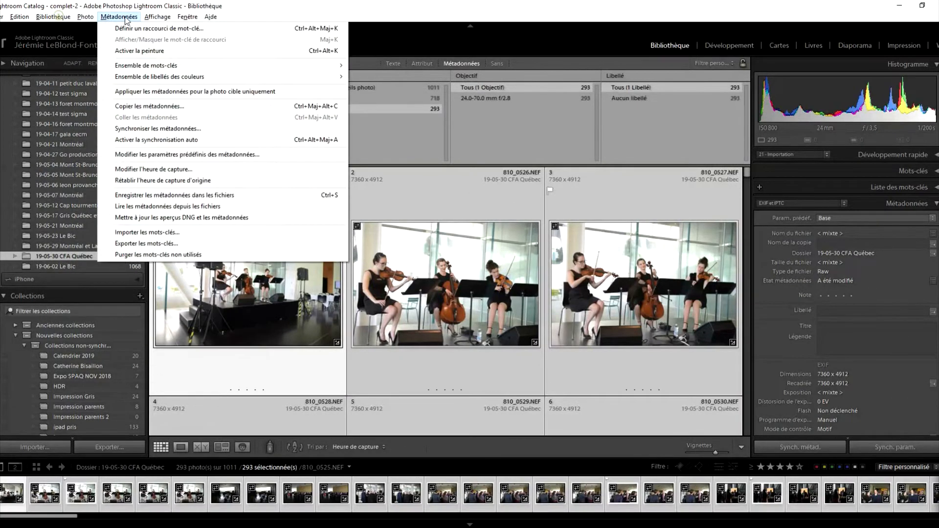
{"action": "left_click", "coordinate": [176, 170]}
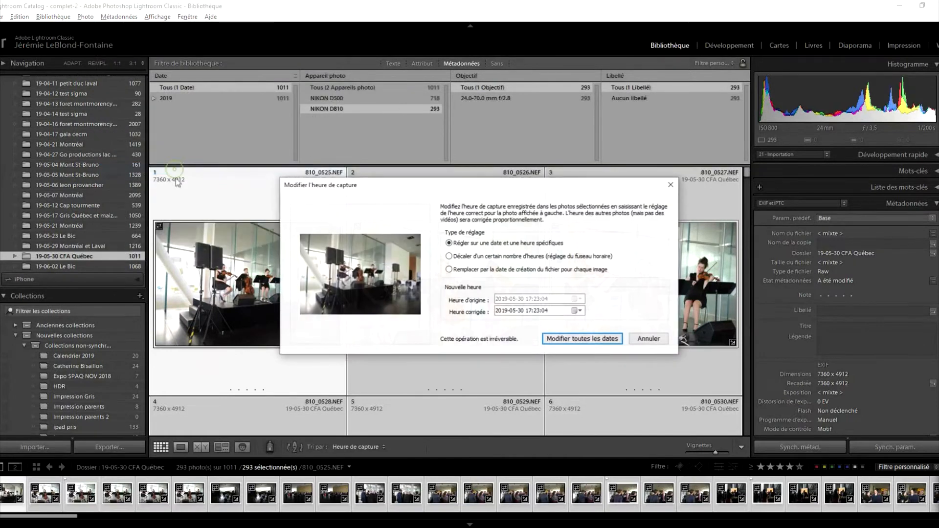
{"action": "left_click", "coordinate": [538, 311]}
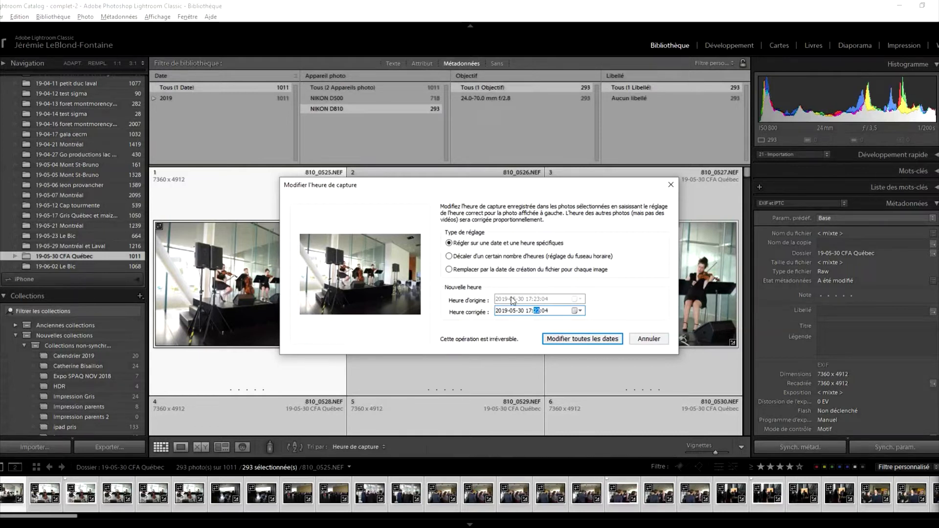
{"action": "left_click", "coordinate": [571, 343]}
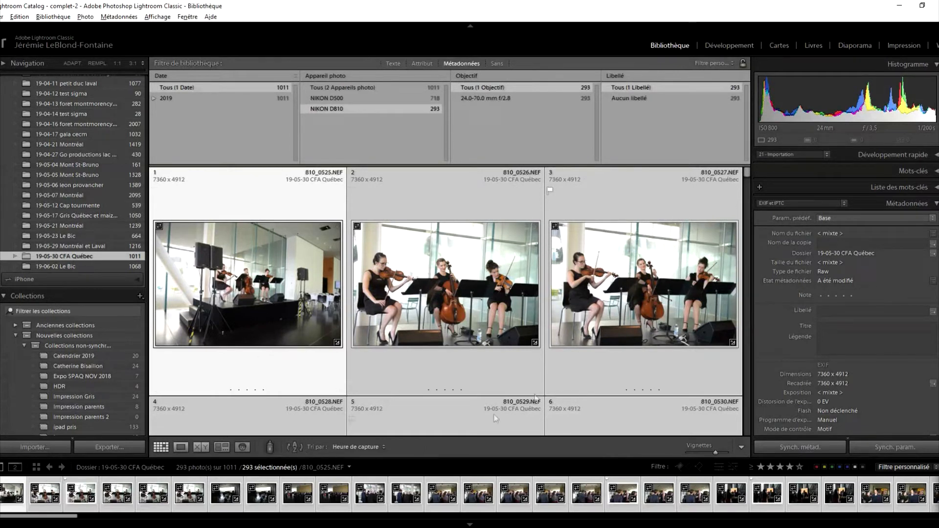
Remove the camera filter and shrink the grid thumbnails so eight photos fit per row.
{"action": "left_click", "coordinate": [464, 67]}
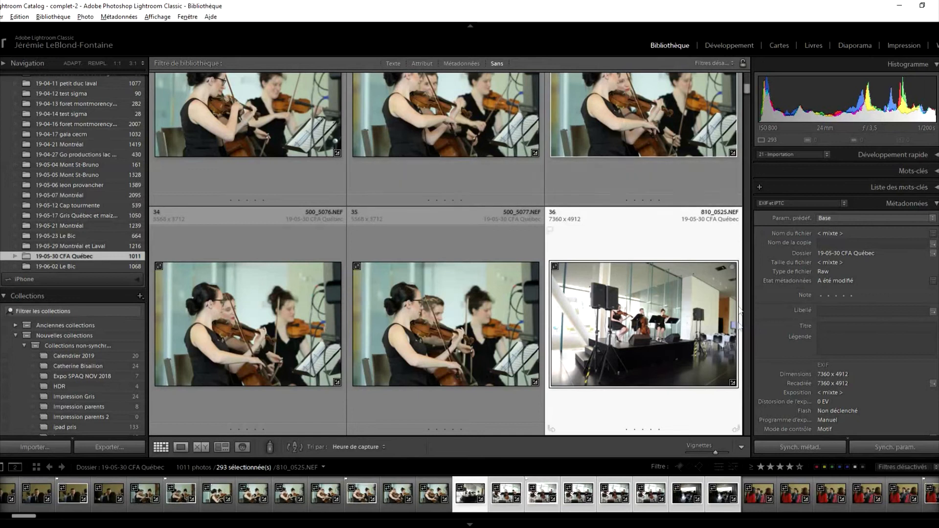
{"action": "left_click", "coordinate": [700, 451]}
{"action": "key", "text": "d"}
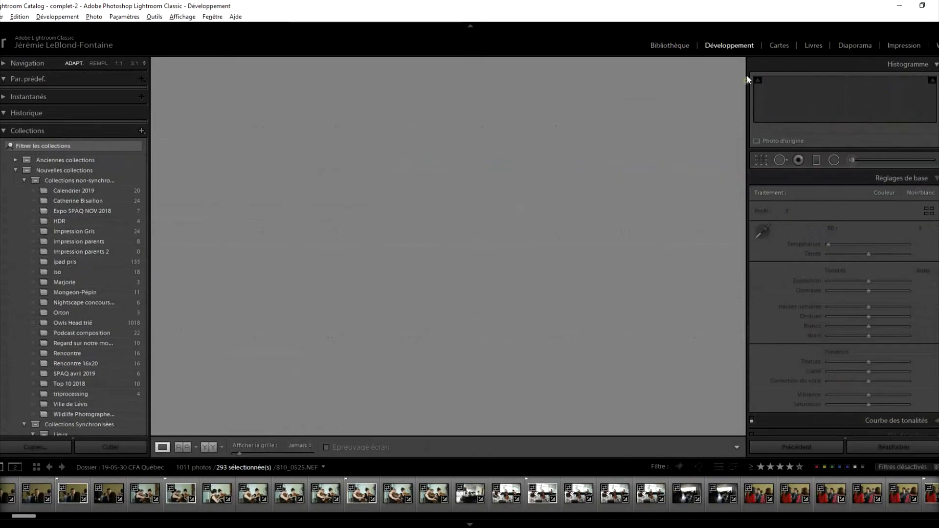
{"action": "key", "text": "g"}
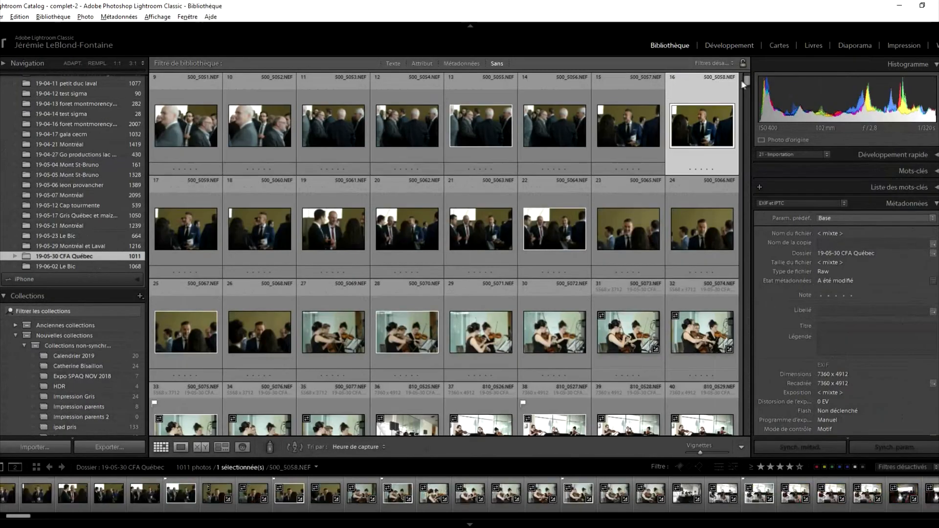
Review the grid from the first photos to the table group photos to check the order of both cameras' shots.
{"action": "scroll", "coordinate": [744, 84], "scroll_direction": "up", "scroll_amount": 1}
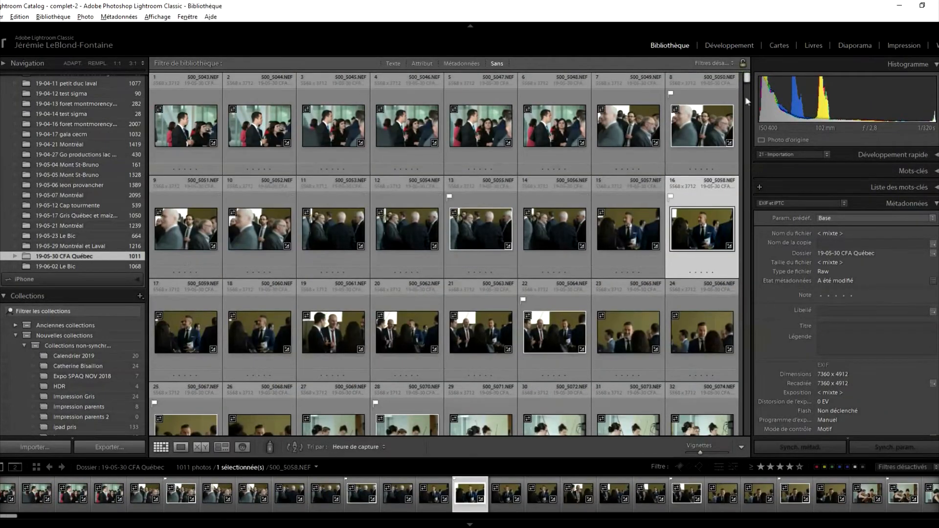
{"action": "scroll", "coordinate": [745, 101], "scroll_direction": "down", "scroll_amount": 10}
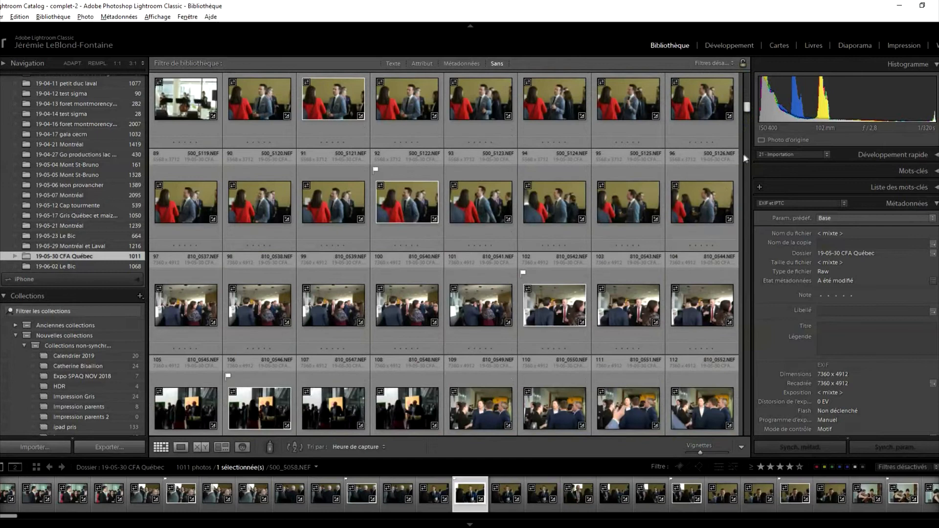
{"action": "scroll", "coordinate": [745, 159], "scroll_direction": "down", "scroll_amount": 10}
{"action": "scroll", "coordinate": [745, 152], "scroll_direction": "down", "scroll_amount": 8}
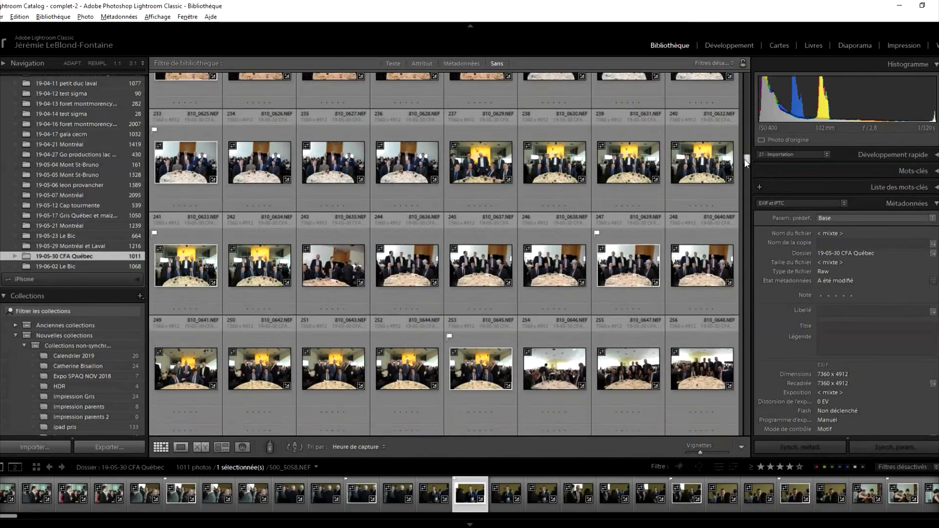
{"action": "left_click", "coordinate": [507, 339]}
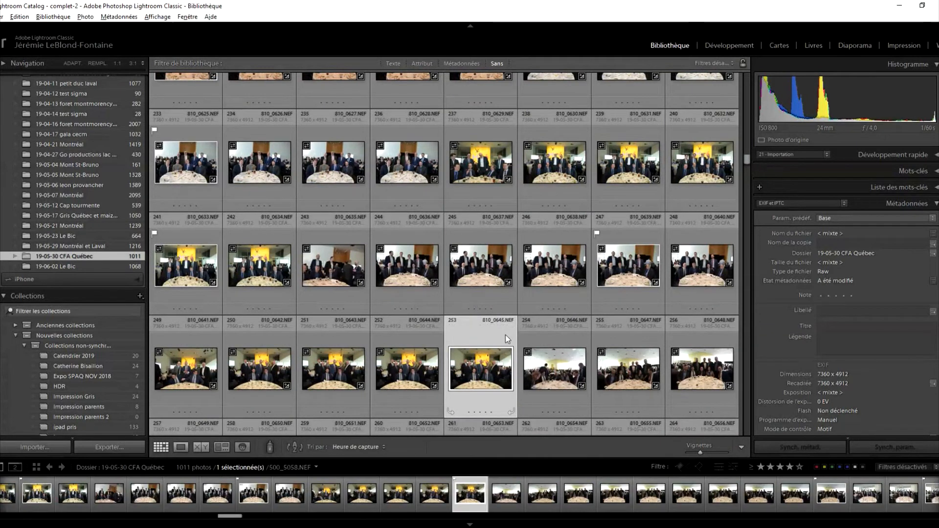
{"action": "key", "text": "Down"}
{"action": "key", "text": "Down"}
{"action": "key", "text": "Down"}
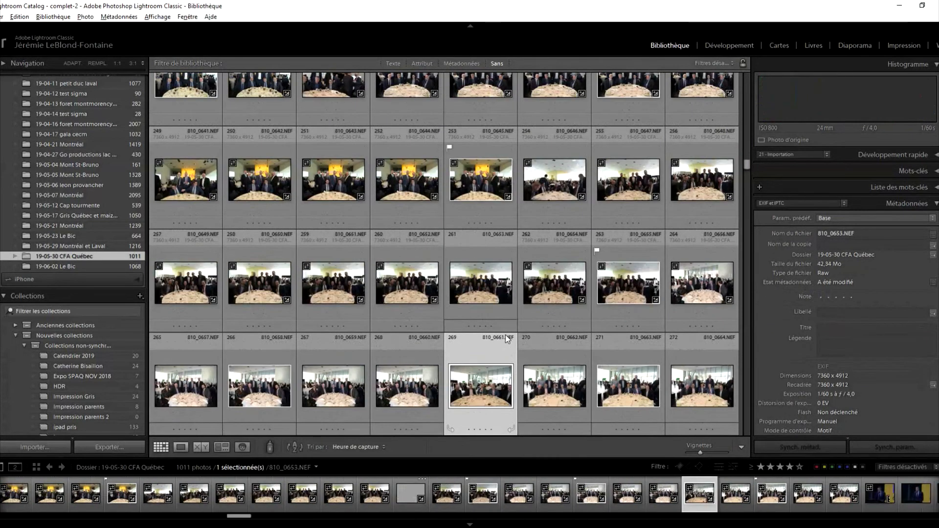
{"action": "key", "text": "Left"}
{"action": "key", "text": "Left"}
{"action": "key", "text": "Left"}
{"action": "key", "text": "Left"}
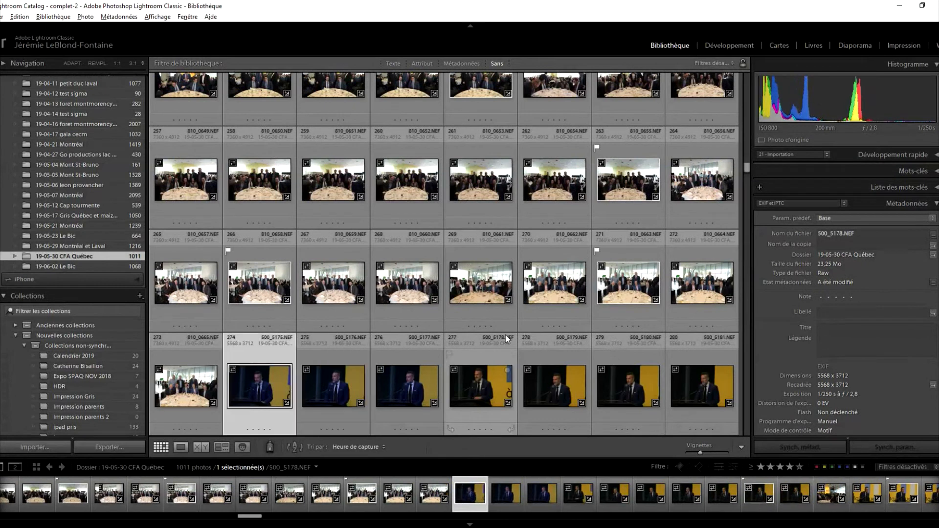
Examine the photo sequence where the table group photos give way to the speaker photos.
{"action": "key", "text": "Down"}
{"action": "key", "text": "Right"}
{"action": "key", "text": "Right"}
{"action": "key", "text": "Right"}
{"action": "key", "text": "Right"}
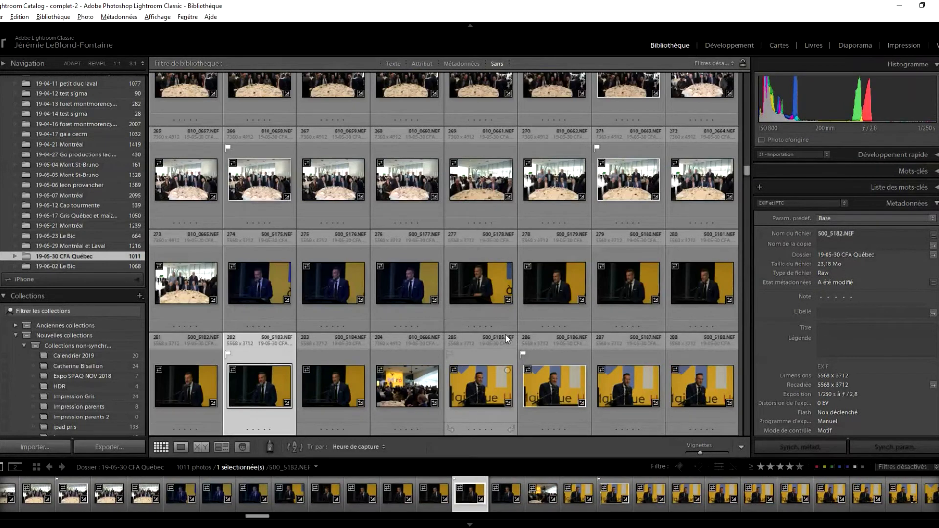
{"action": "key", "text": "Right"}
{"action": "key", "text": "Right"}
{"action": "key", "text": "Right"}
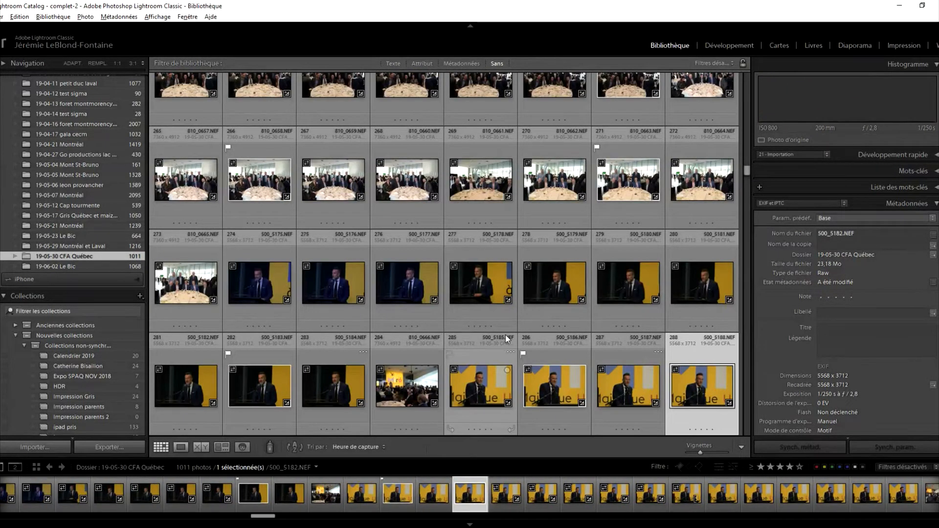
{"action": "key", "text": "Up"}
{"action": "key", "text": "Right"}
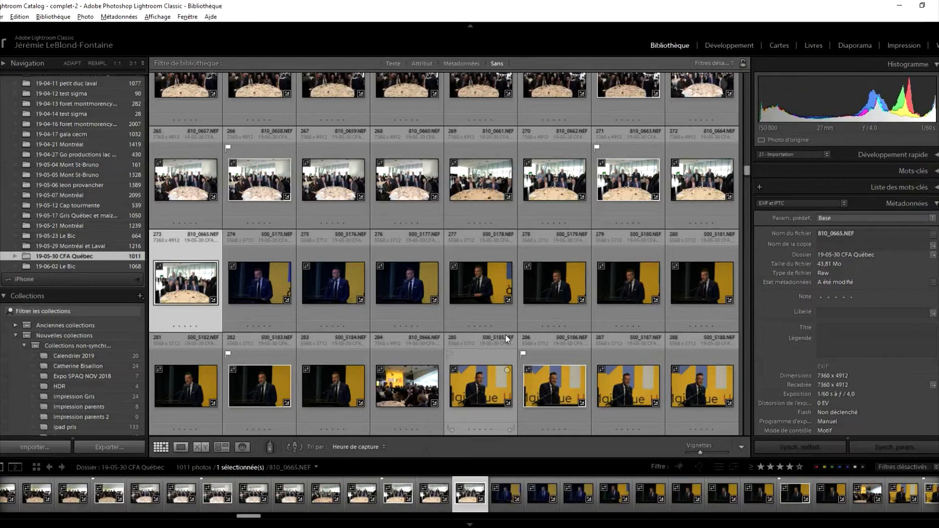
{"action": "key", "text": "Right"}
{"action": "key", "text": "Right"}
{"action": "key", "text": "Right"}
{"action": "key", "text": "Right"}
{"action": "key", "text": "Right"}
{"action": "key", "text": "Right"}
{"action": "key", "text": "Right"}
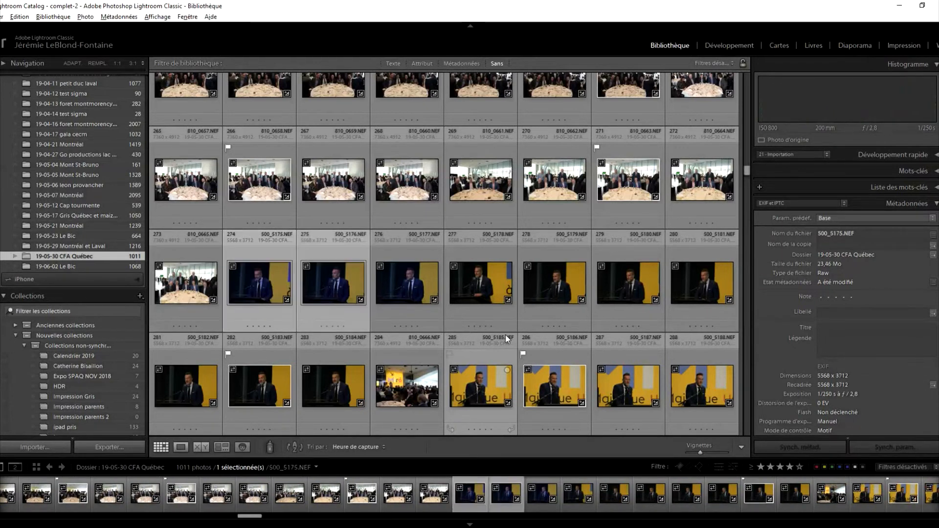